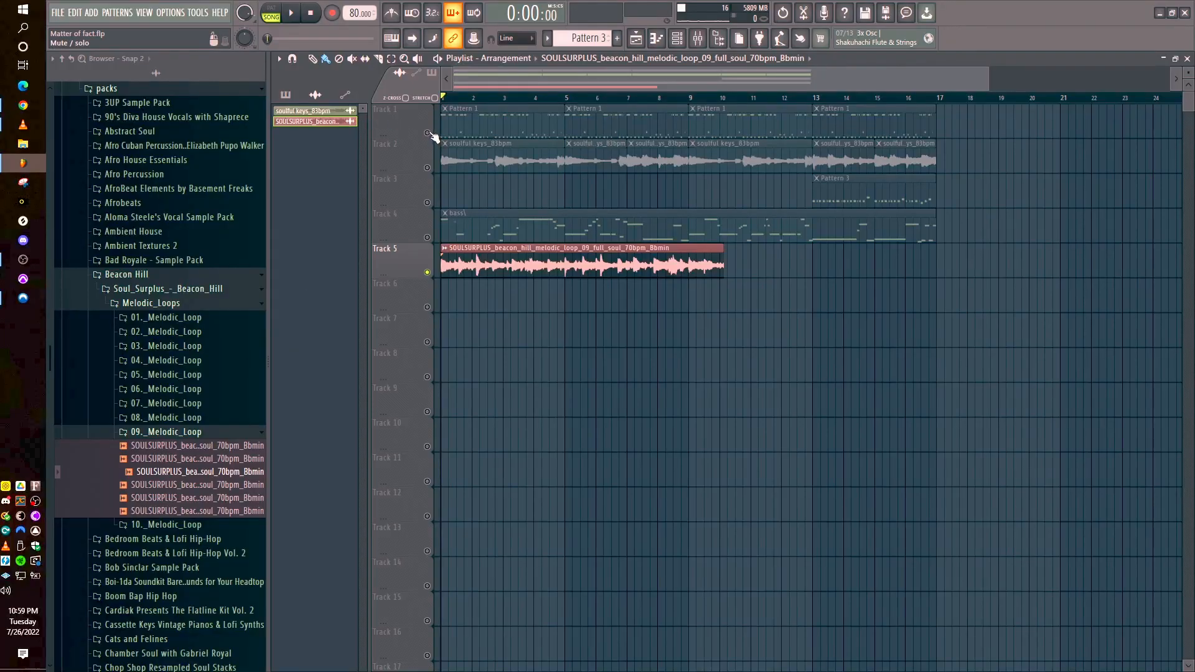
- Unmute Track 1 and mute it again, and collapse the browser to widen the playlist
left_click(427, 133)
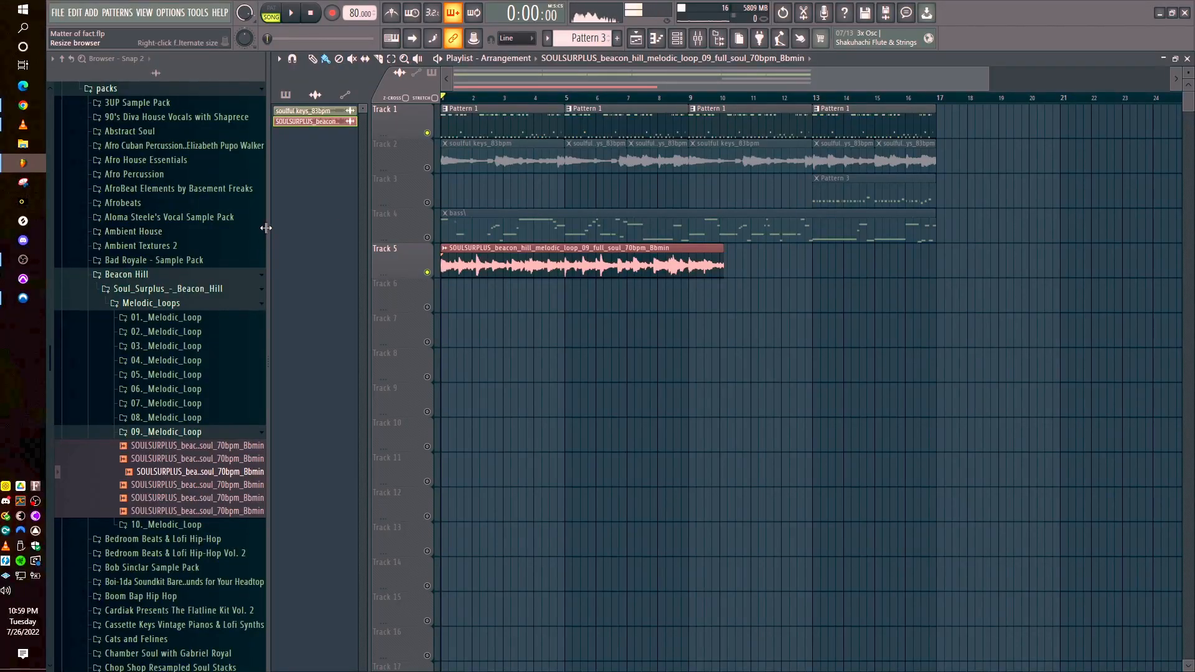
left_click_drag(265, 228, 48, 242)
left_click(208, 133)
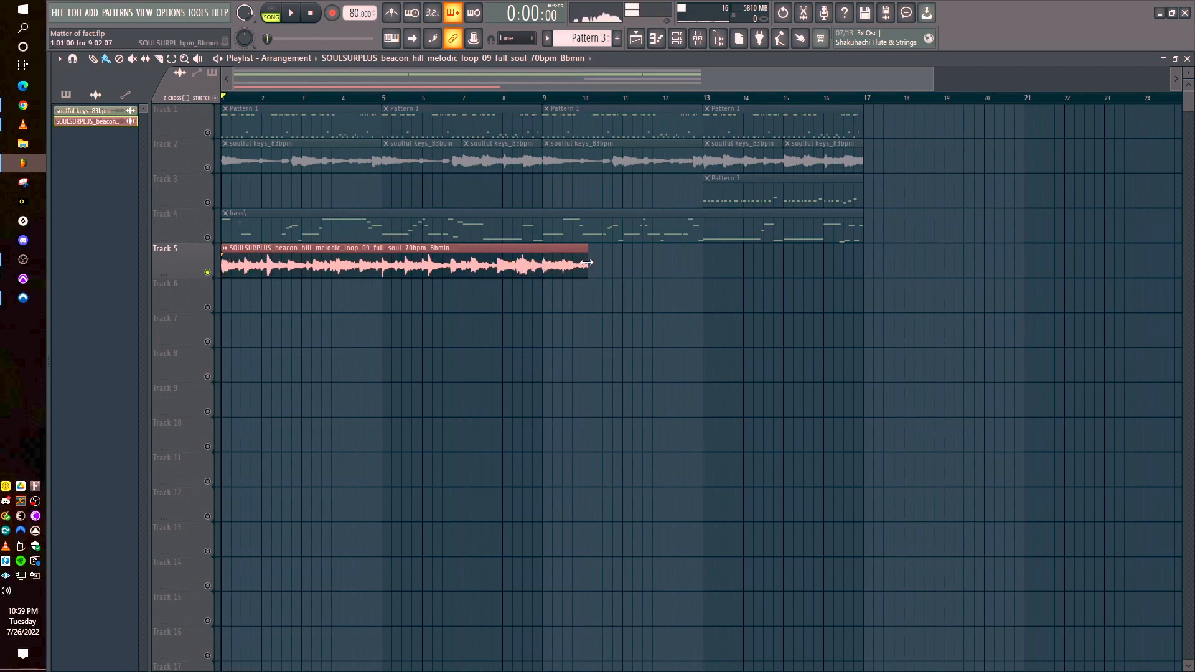
- Time-stretch the melodic loop clip on Track 5 shorter so that it ends at about bar 9
left_click_drag(586, 263, 533, 269)
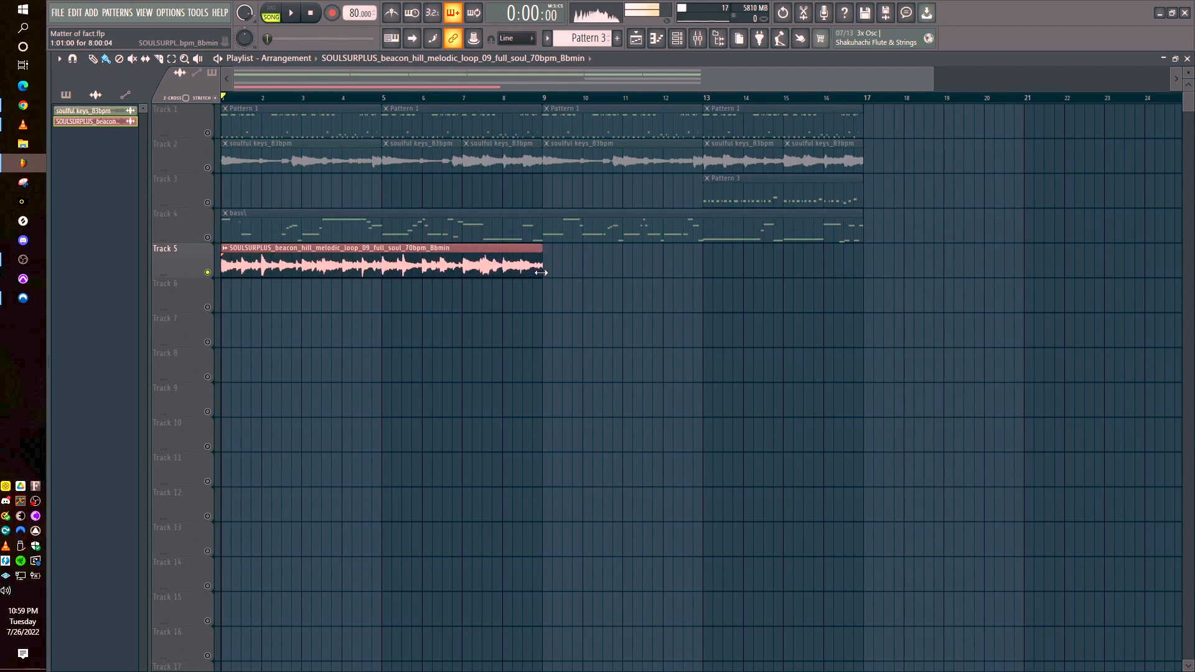
scroll(376, 282, "up", 3)
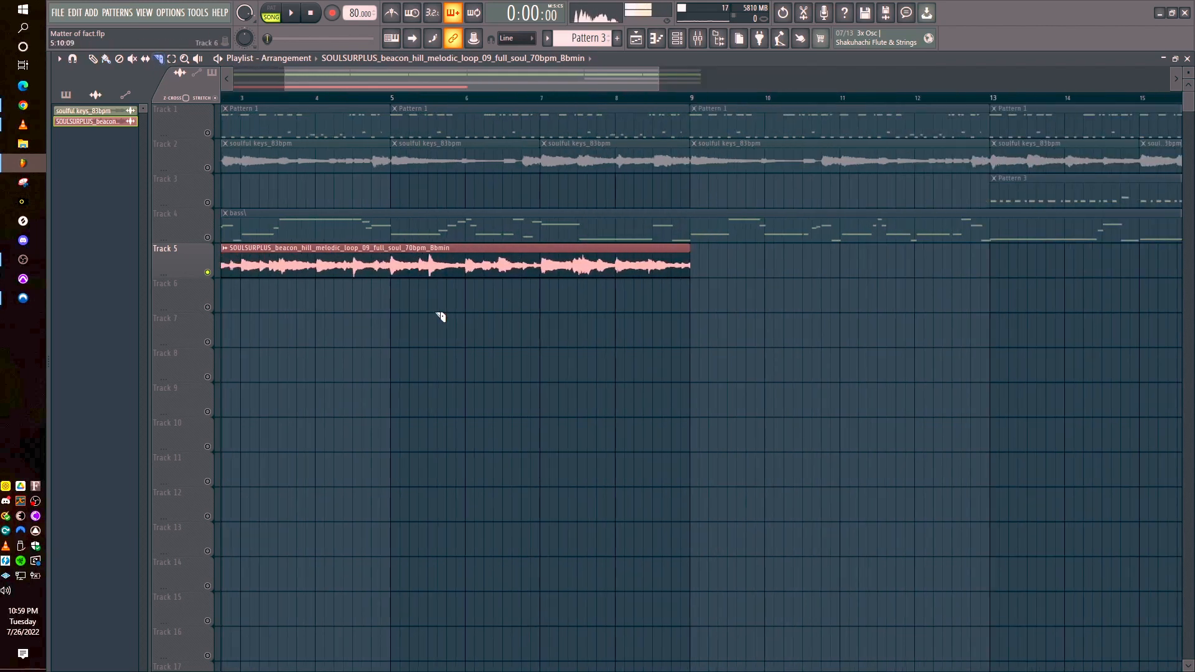
scroll(394, 293, "up", 3)
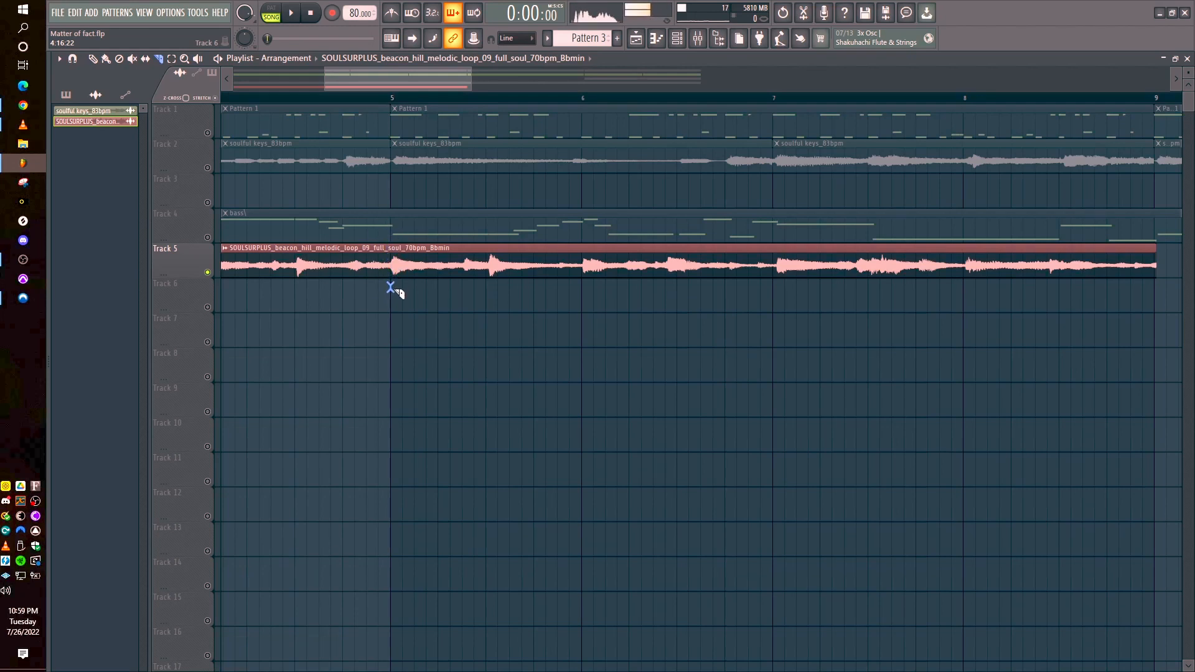
scroll(400, 304, "down", 4)
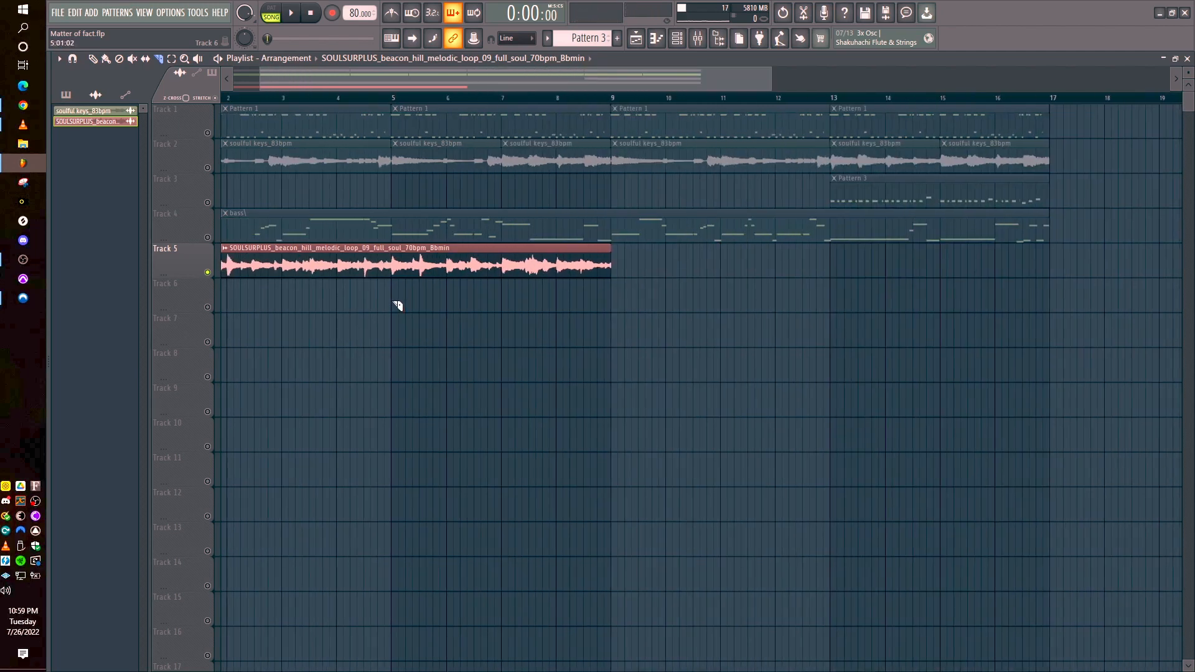
scroll(597, 252, "up", 7)
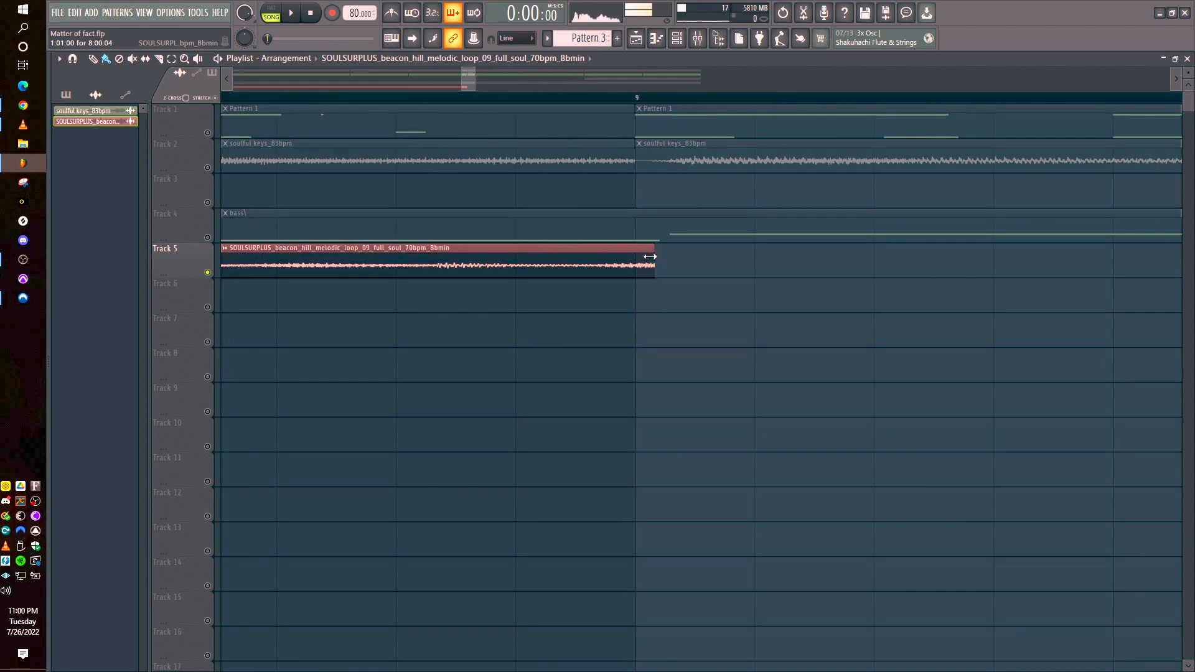
scroll(585, 109, "down", 8)
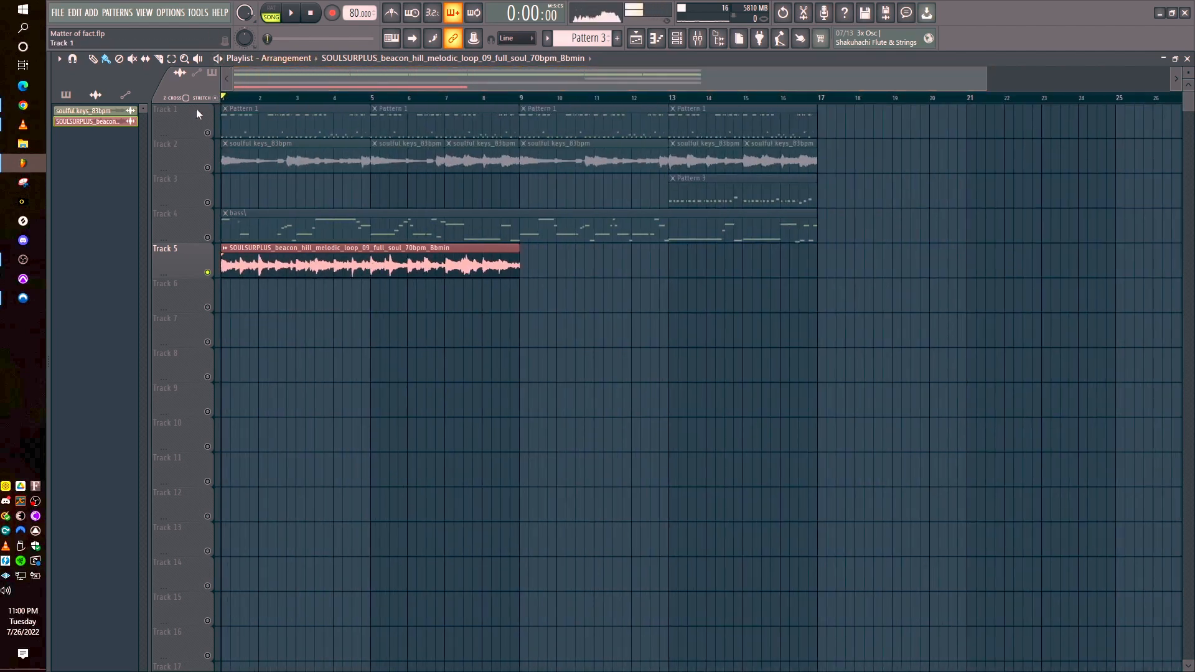
scroll(329, 85, "up", 2)
scroll(550, 240, "up", 5)
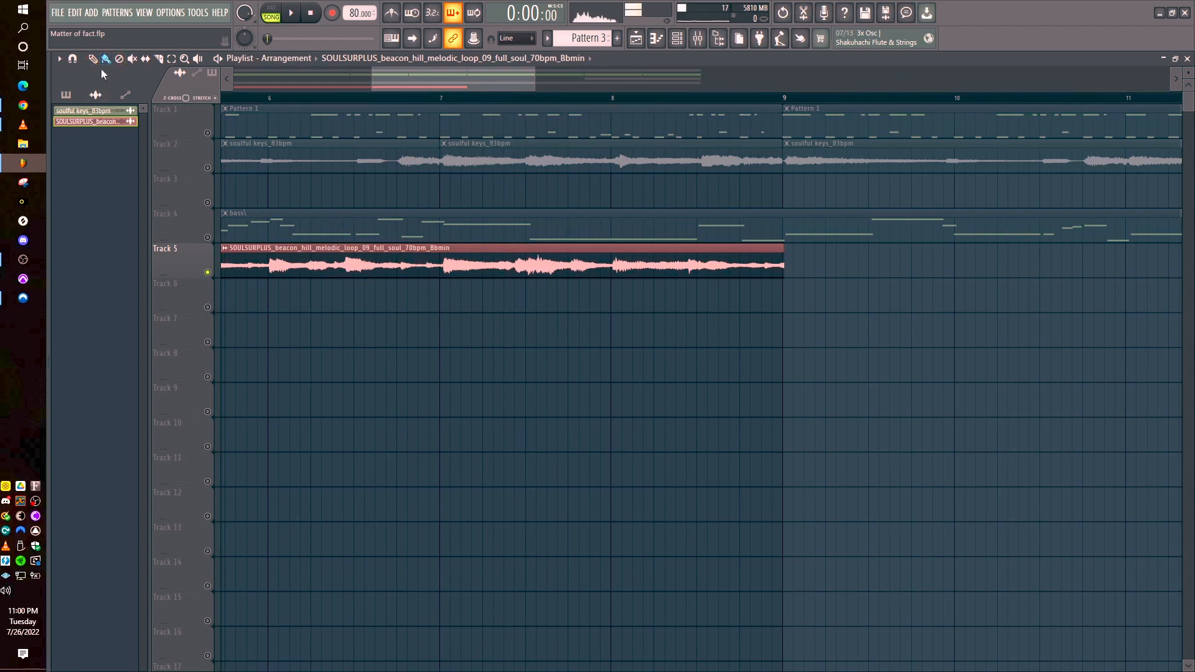
- Fine-tune the stretch of the Track 5 loop clip around bar 9, ending at a length of 8:00:00
left_click_drag(785, 266, 771, 265)
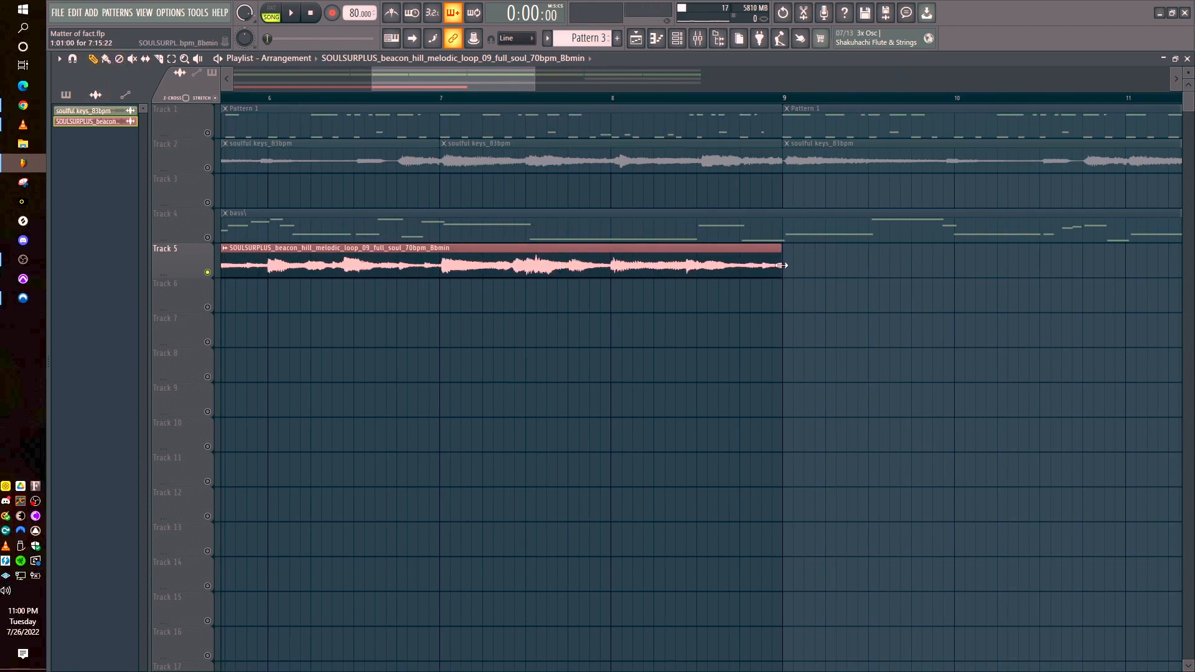
left_click_drag(803, 267, 741, 274)
left_click_drag(818, 277, 767, 283)
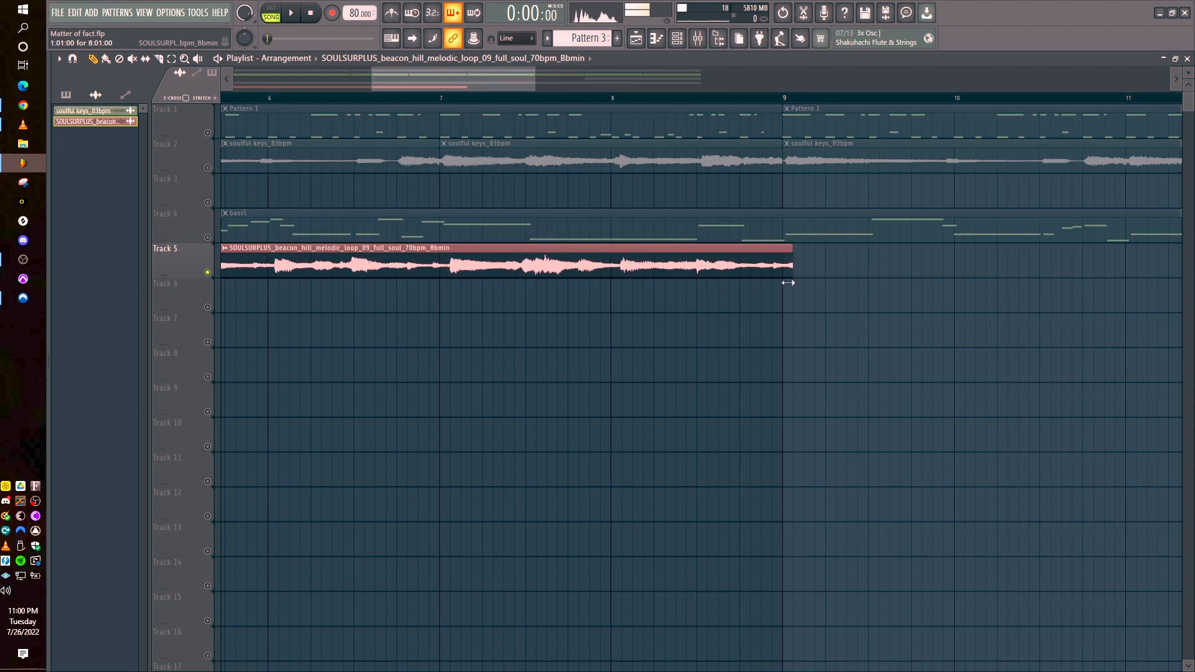
scroll(788, 281, "up", 4)
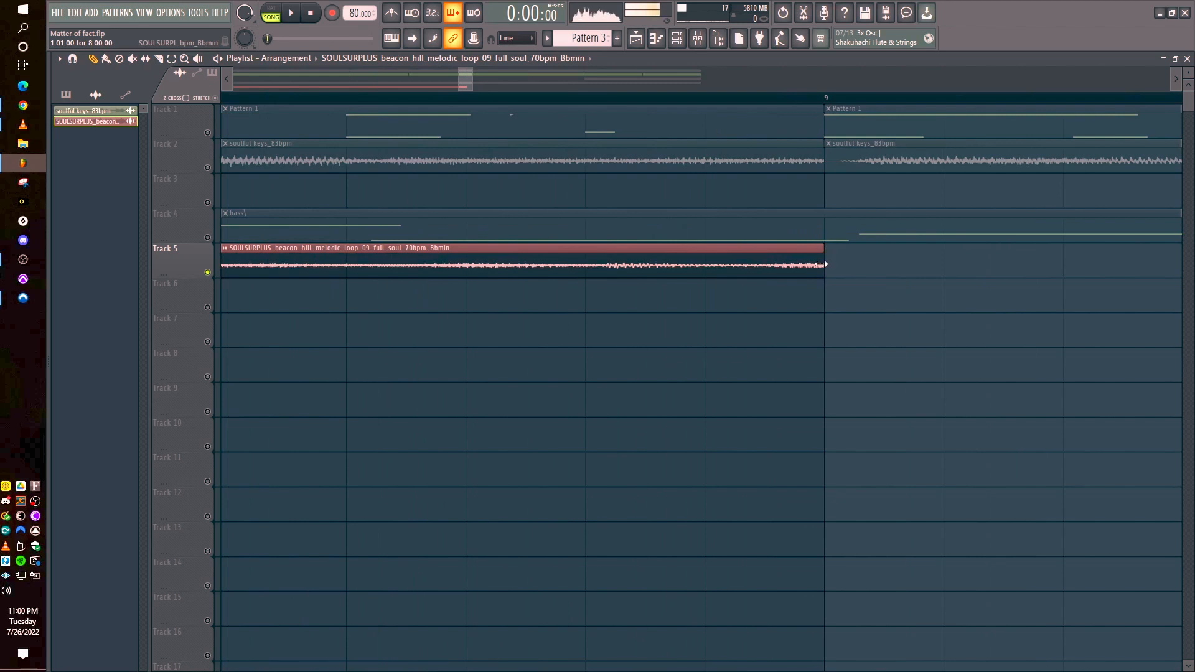
scroll(824, 265, "down", 3)
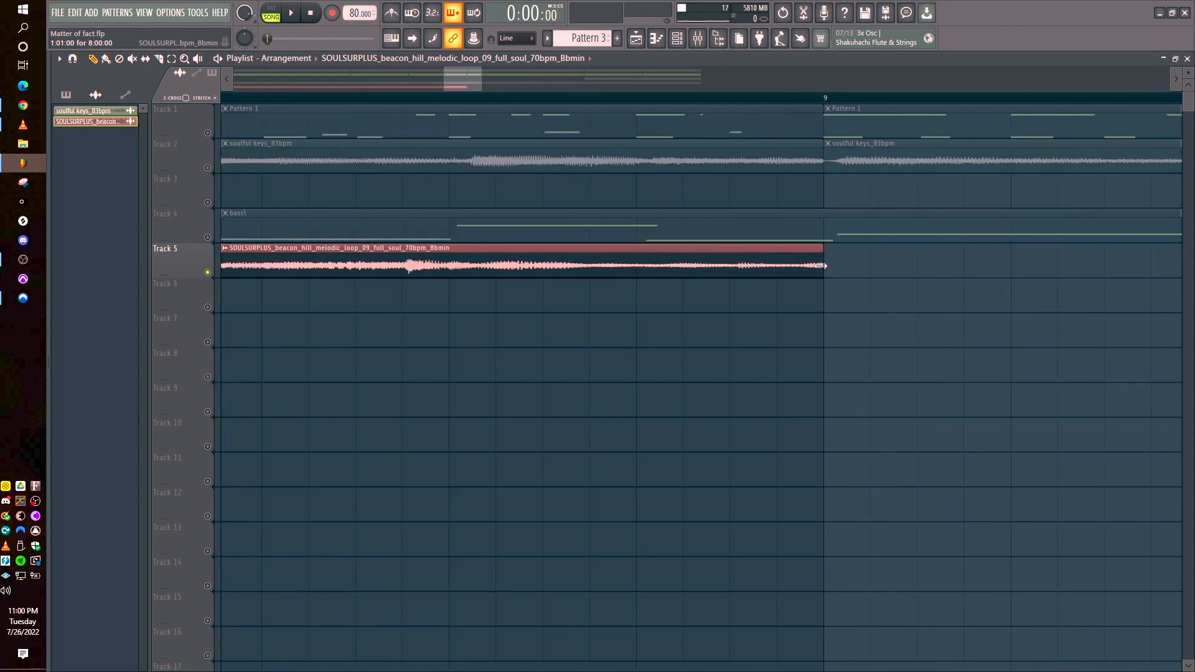
- Stretch the Track 5 loop clip shorter and then past bar 9, to a length of about 8:06:13
left_click_drag(823, 263, 979, 267)
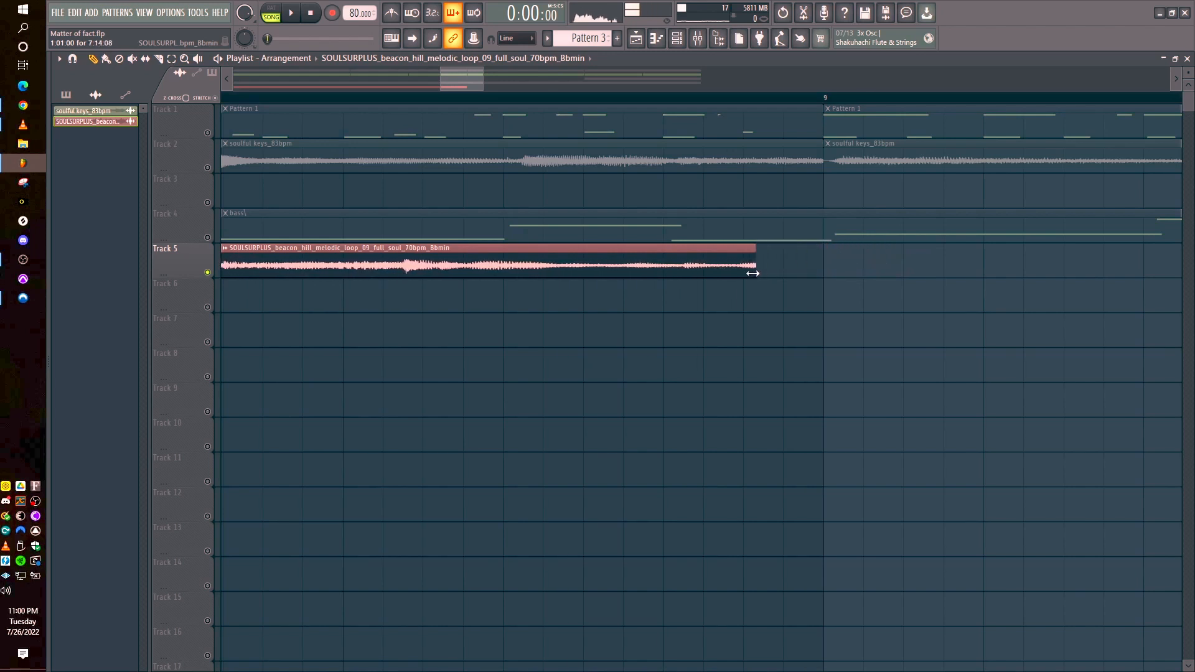
left_click_drag(625, 272, 852, 272)
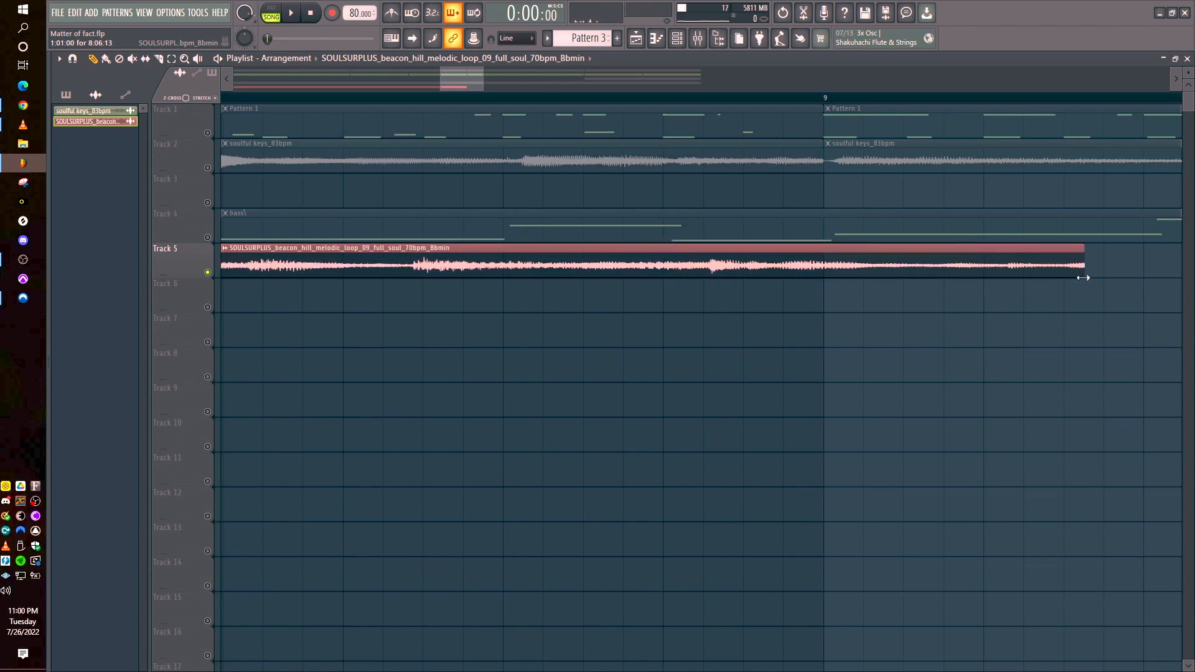
scroll(1064, 264, "up", 2)
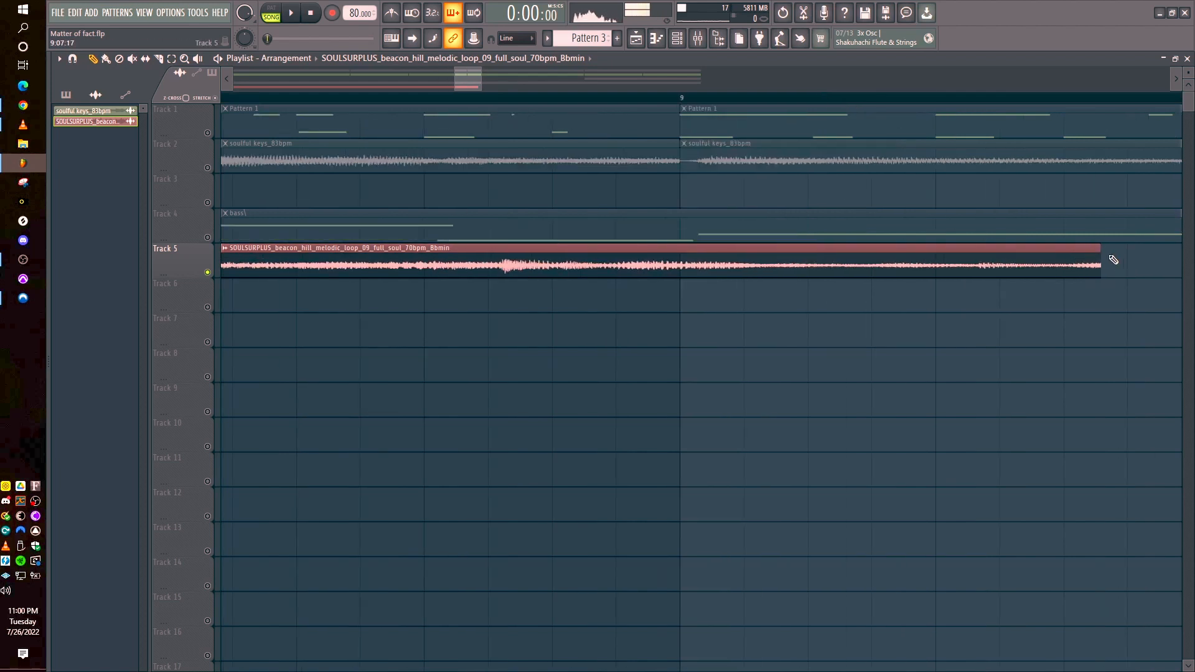
- Set the main snap to 1/6 step and stretch the Track 5 loop clip to a length of about 8:06:06
left_click(516, 39)
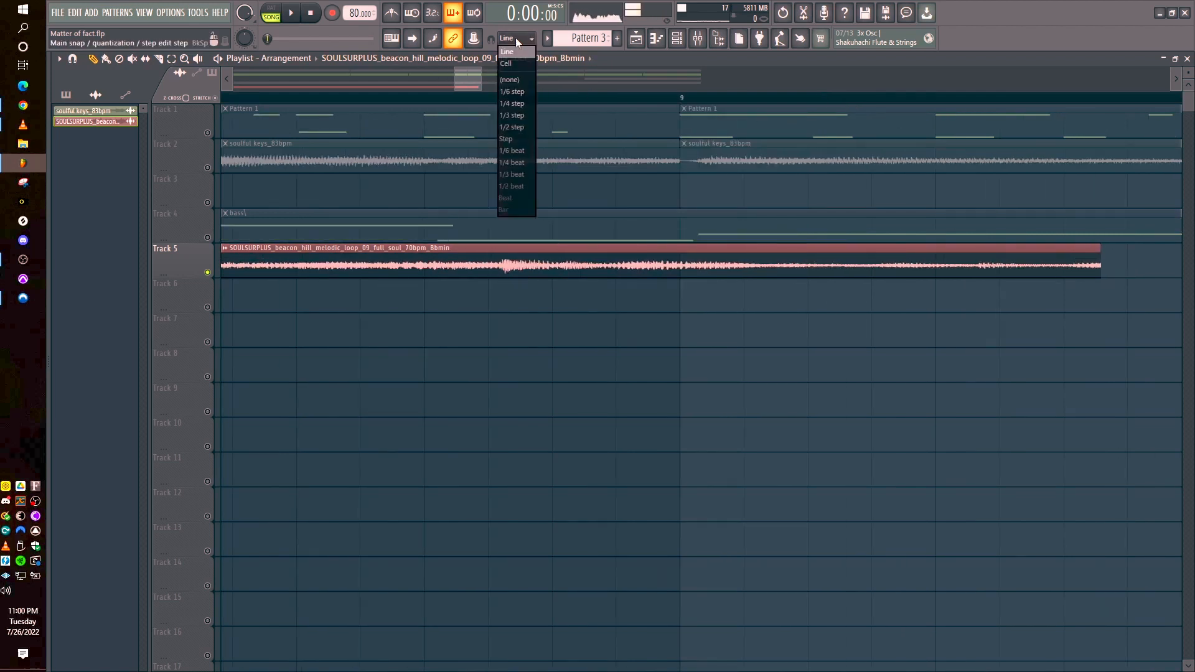
left_click(522, 92)
mouse_move(1099, 250)
left_mouse_down()
mouse_move(1112, 249)
mouse_move(1081, 250)
left_mouse_up()
scroll(1052, 249, "down", 2)
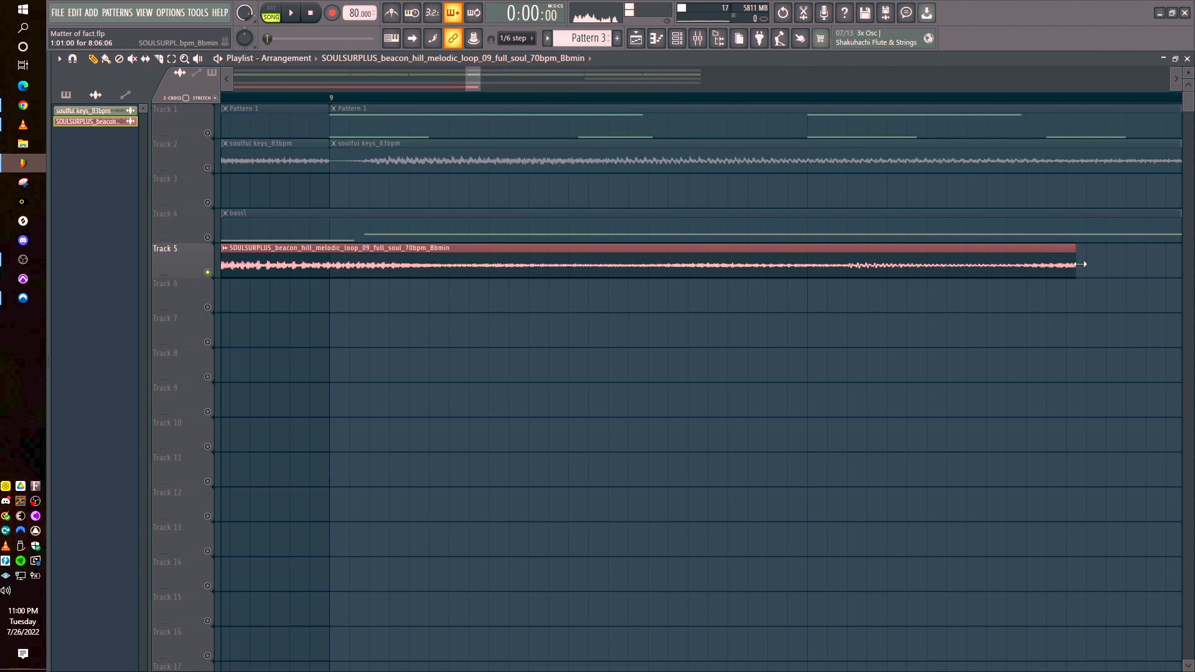
- Set the main snap to Line and stretch the Track 5 loop clip to end exactly at bar 9, 8:00:00 long
left_click(517, 38)
left_click(506, 53)
left_click_drag(1074, 262, 712, 263)
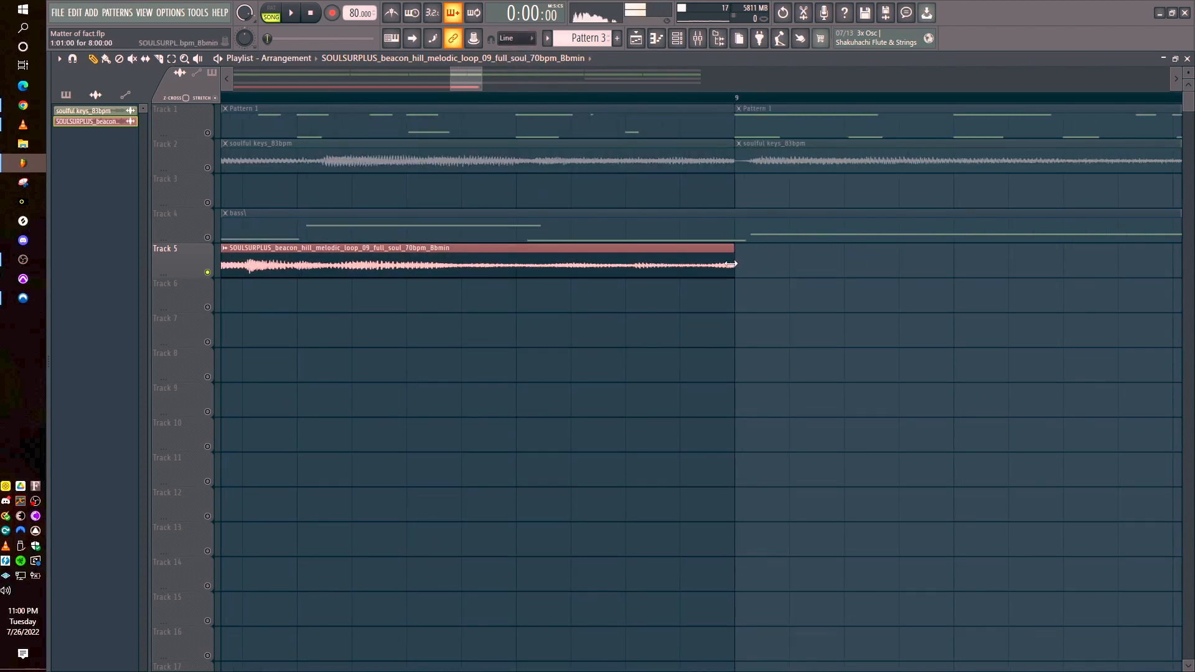
scroll(731, 264, "up", 2)
scroll(728, 268, "down", 8)
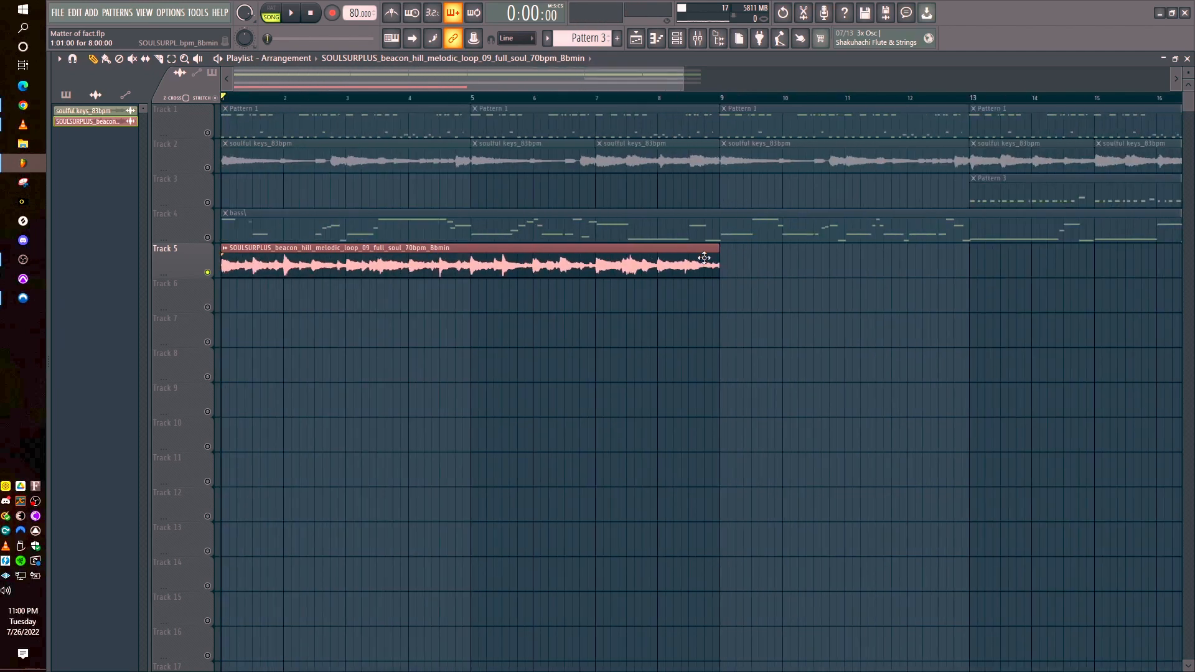
scroll(772, 275, "down", 2)
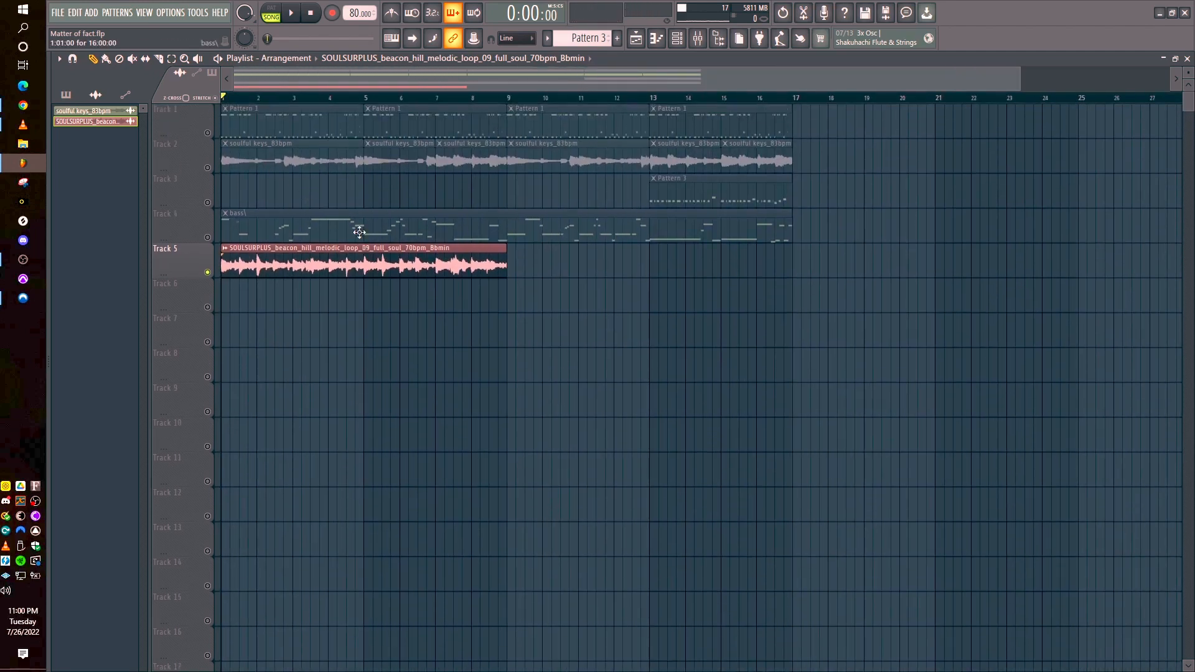
- With Track 1 unmuted and the song playing, duplicate the Track 5 melodic loop so the copy starts at bar 9
left_click(212, 131)
key("space")
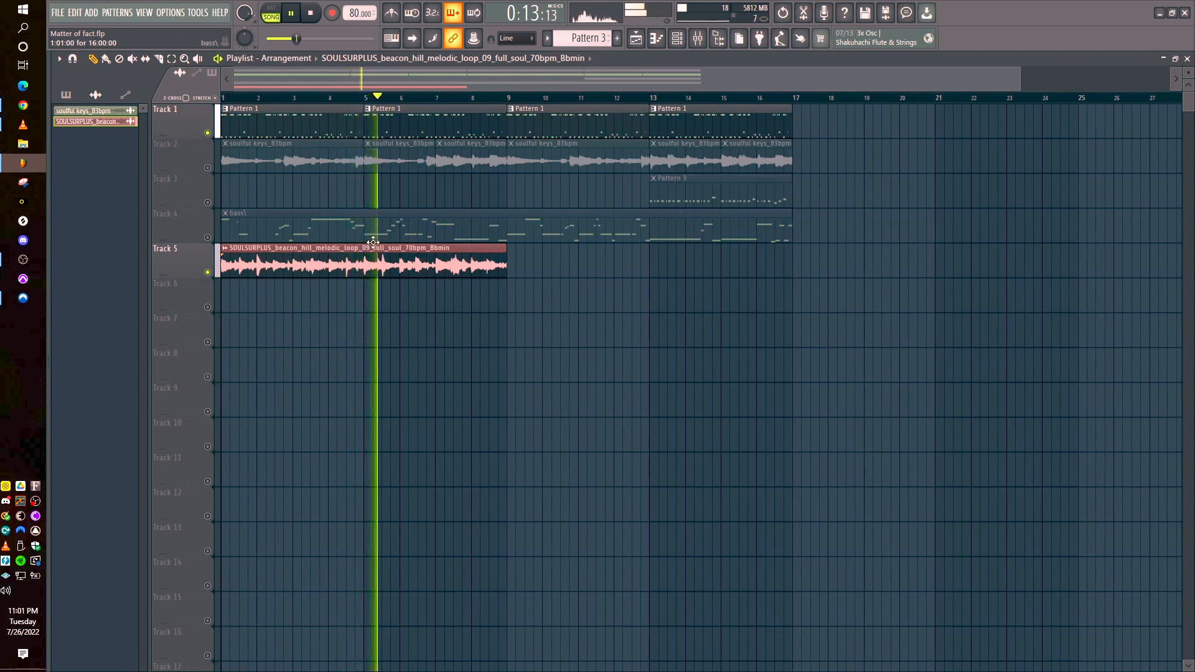
left_click_drag(352, 256, 637, 283, "shift")
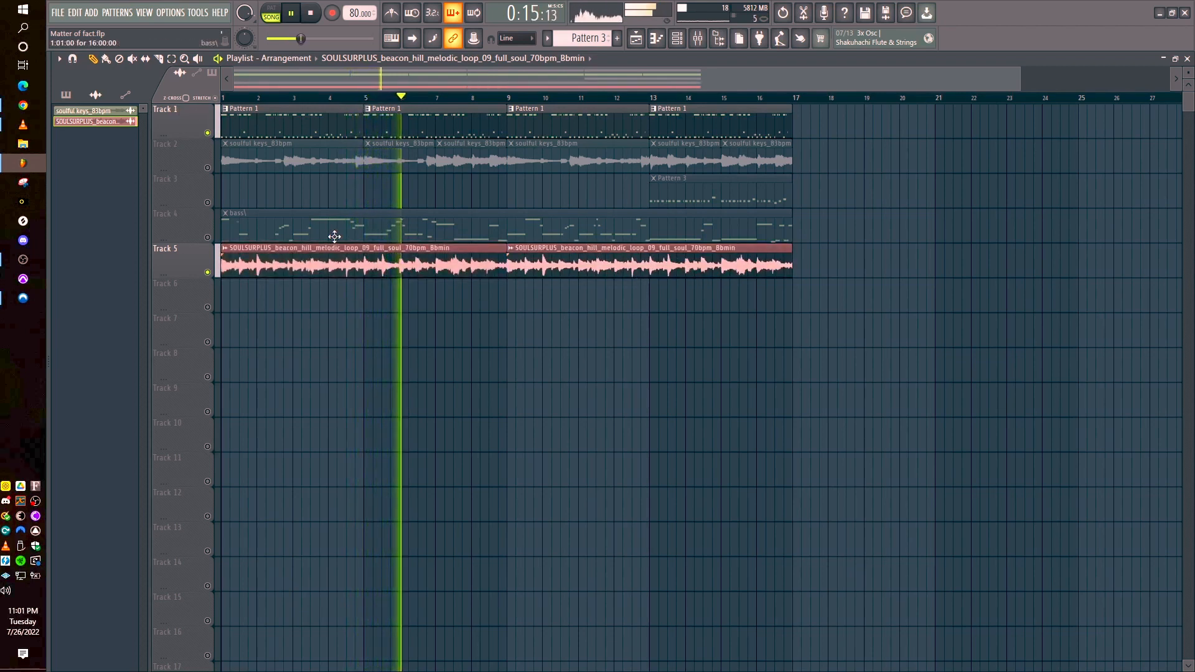
- Unmute Track 3 and duplicate its Pattern 3 clip so the copy starts at bar 9
left_click(208, 202)
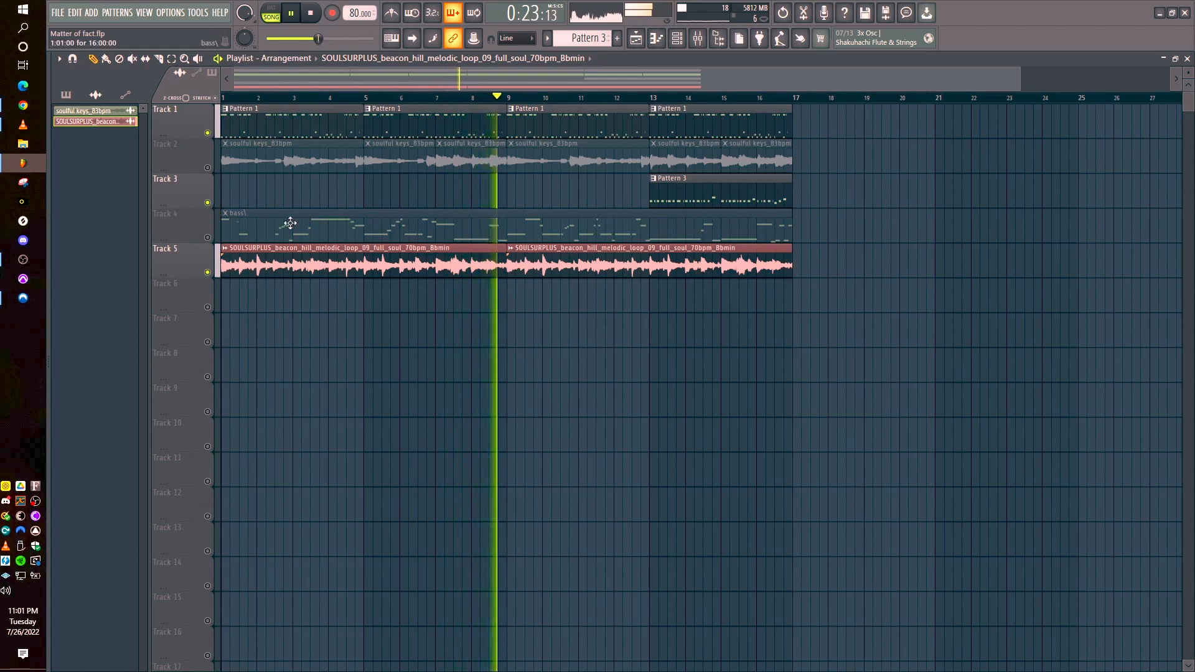
left_click_drag(736, 206, 576, 186)
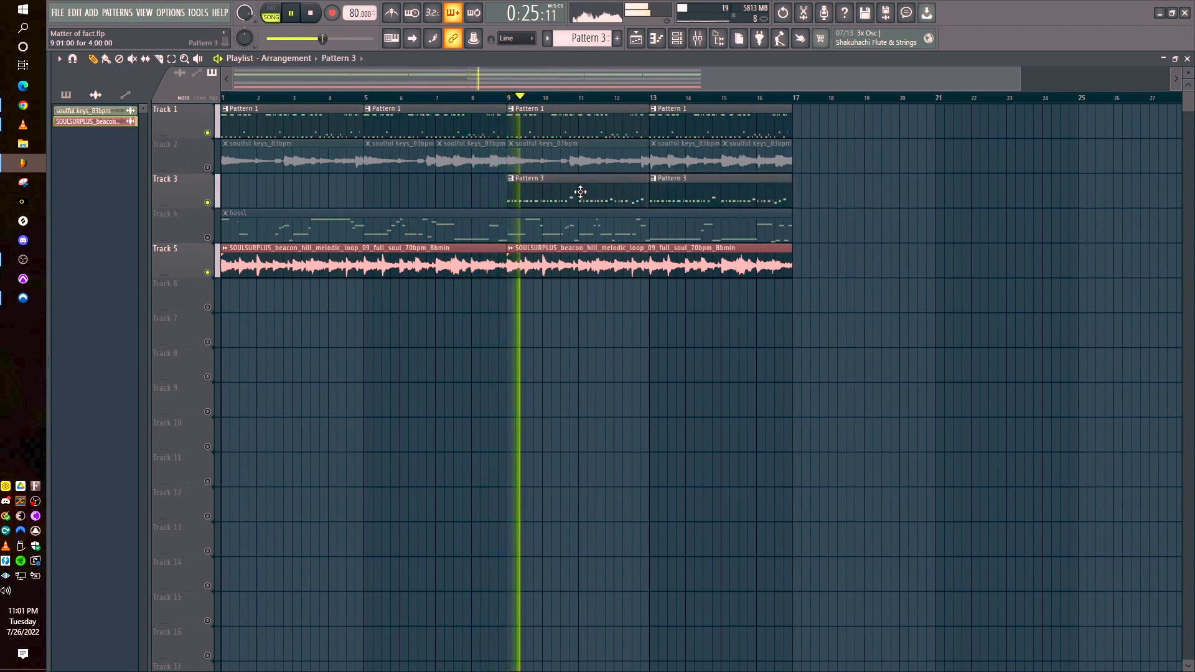